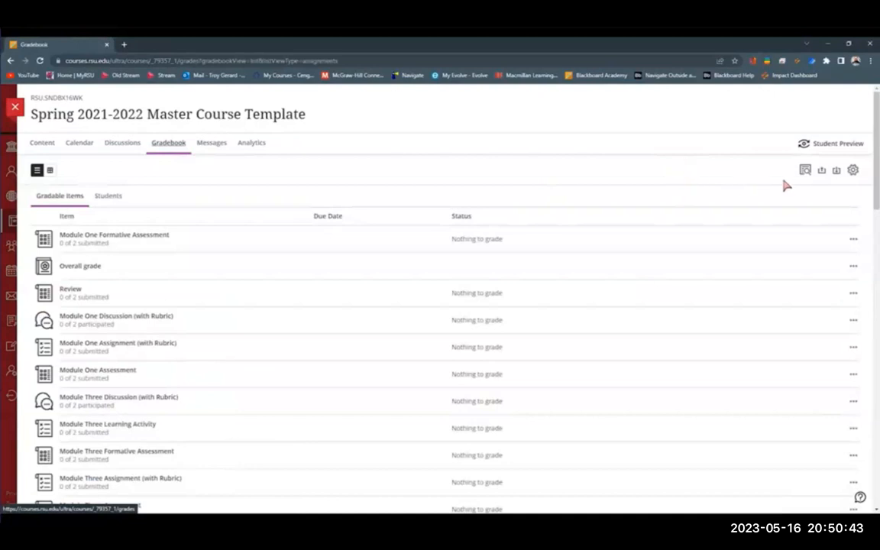
Step: Open the first Sample Assignment Rubric from the course rubrics in the Gradebook Settings
left_click(853, 171)
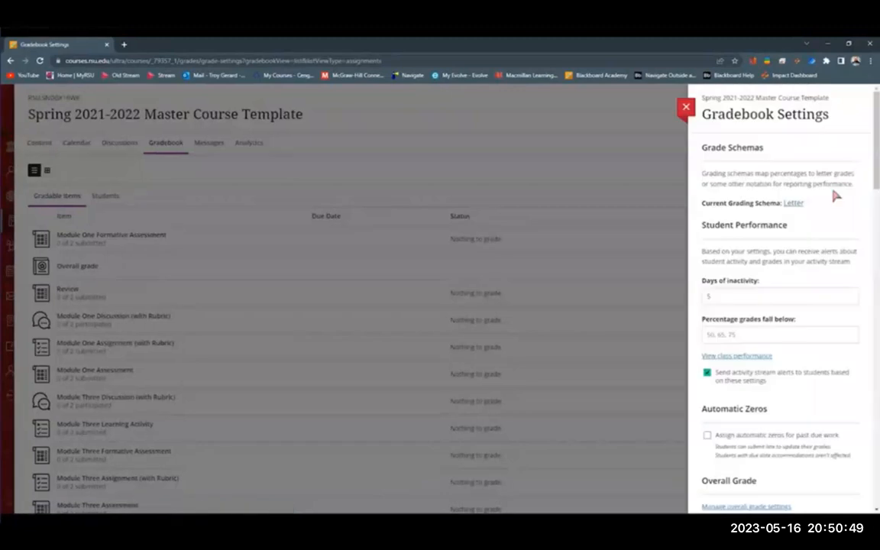
scroll(807, 217, "down", 5)
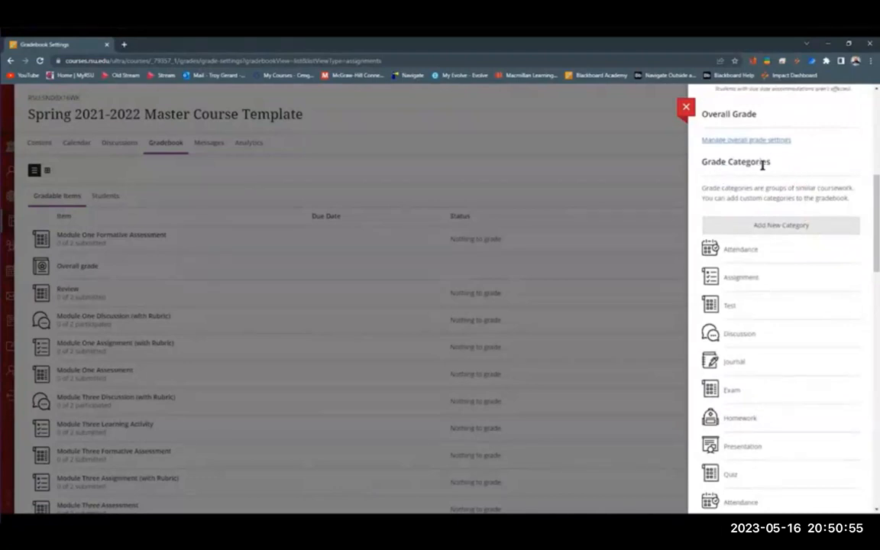
scroll(781, 229, "down", 4)
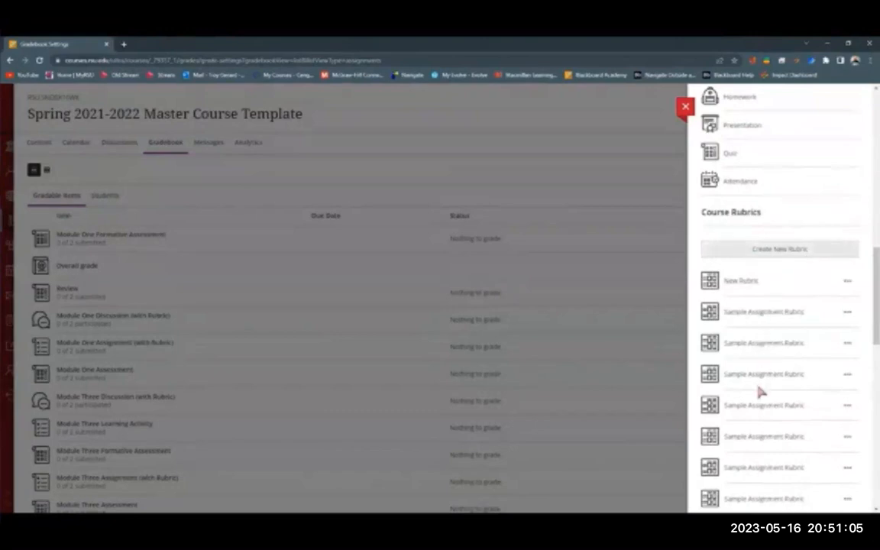
left_click(765, 313)
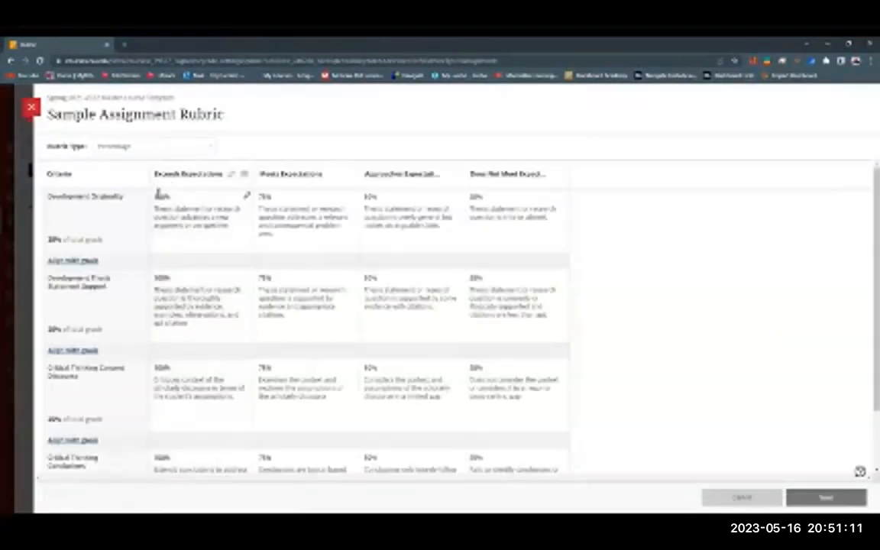
Step: Add a new performance level between Exceeds Expectations and Meets Expectations in the rubric, and delete that level again
left_click(231, 174)
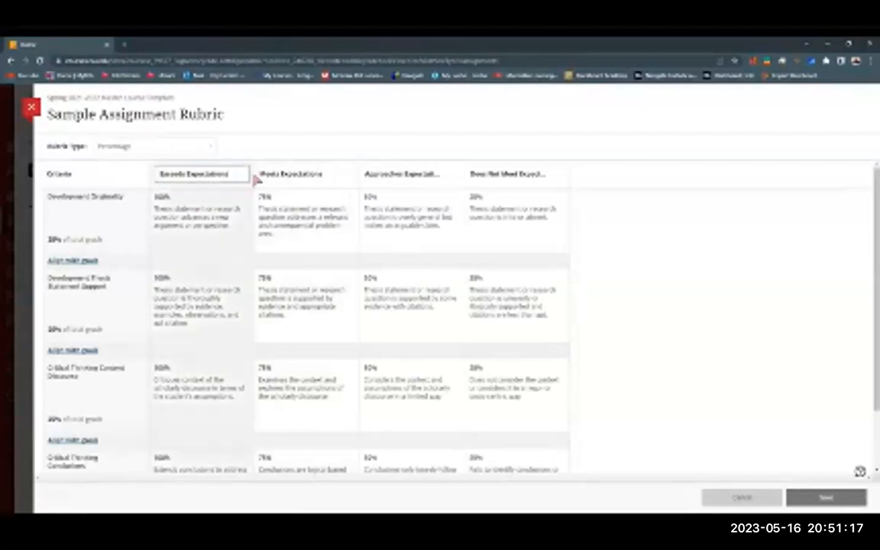
left_click(290, 151)
left_click(253, 175)
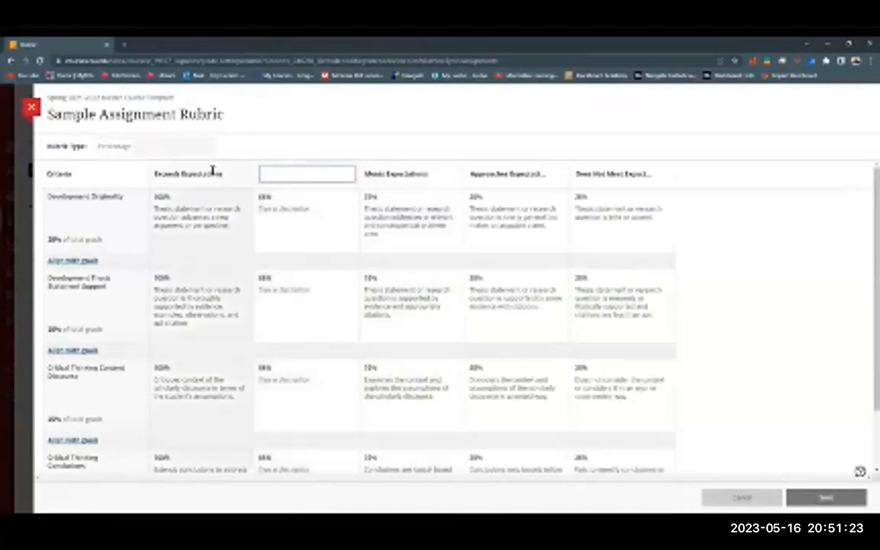
scroll(206, 443, "down", 2)
scroll(195, 416, "up", 2)
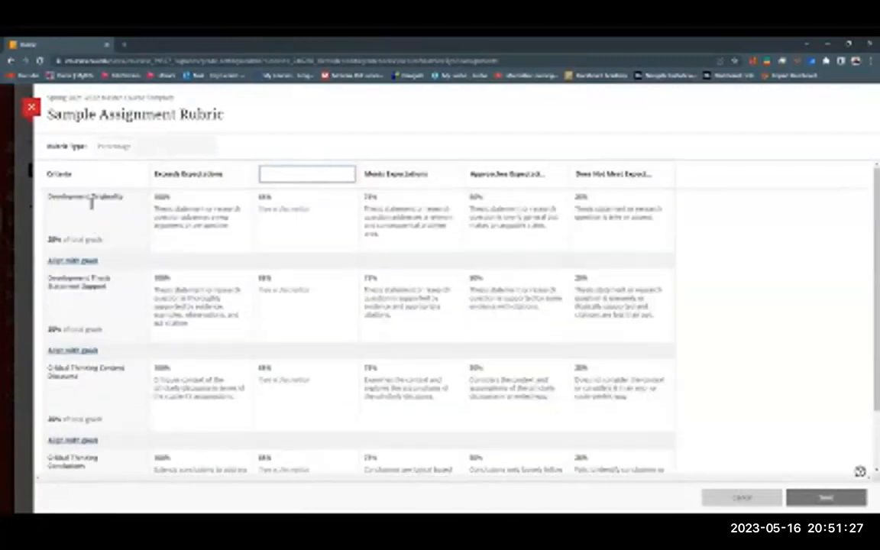
left_click(357, 153)
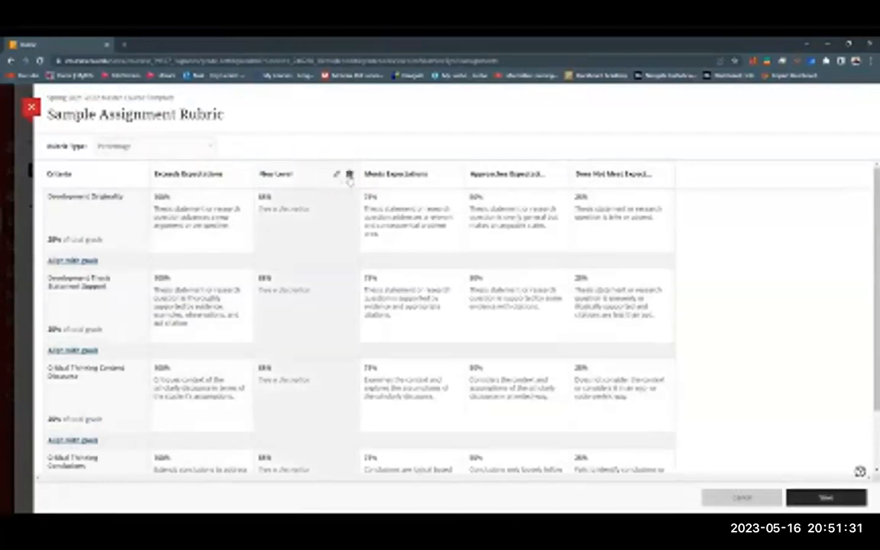
left_click(349, 175)
Step: Examine the available rubric types without selecting a different one
left_click(211, 148)
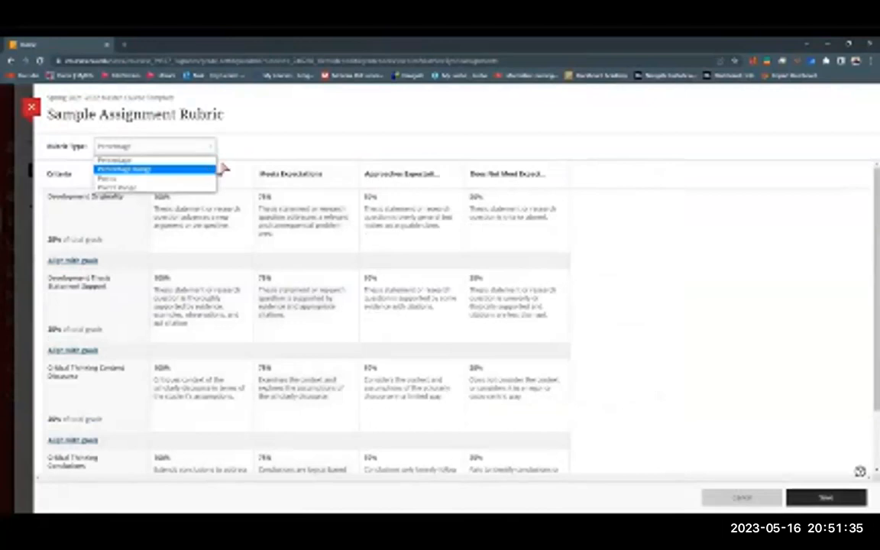
left_click(279, 147)
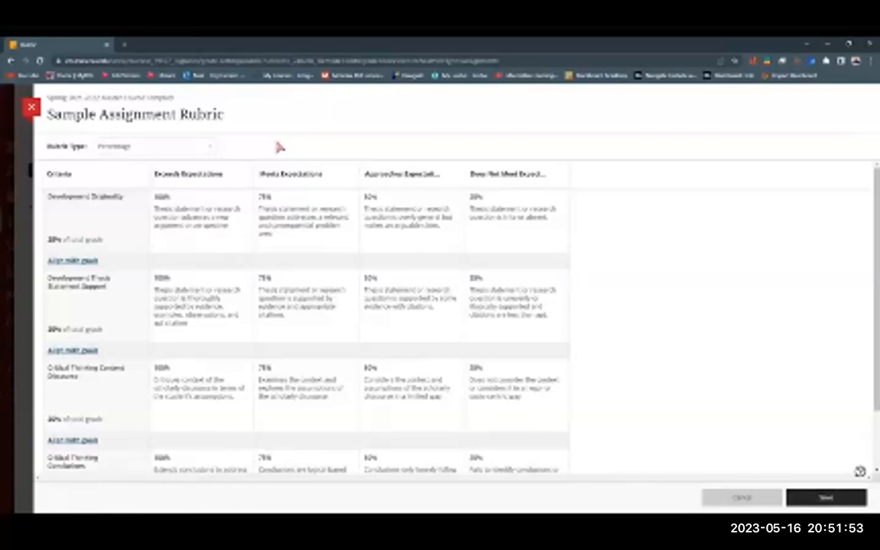
Step: Rename the rubric as "testing rubric" and save it
left_click(232, 116)
left_click_drag(233, 116, 44, 115)
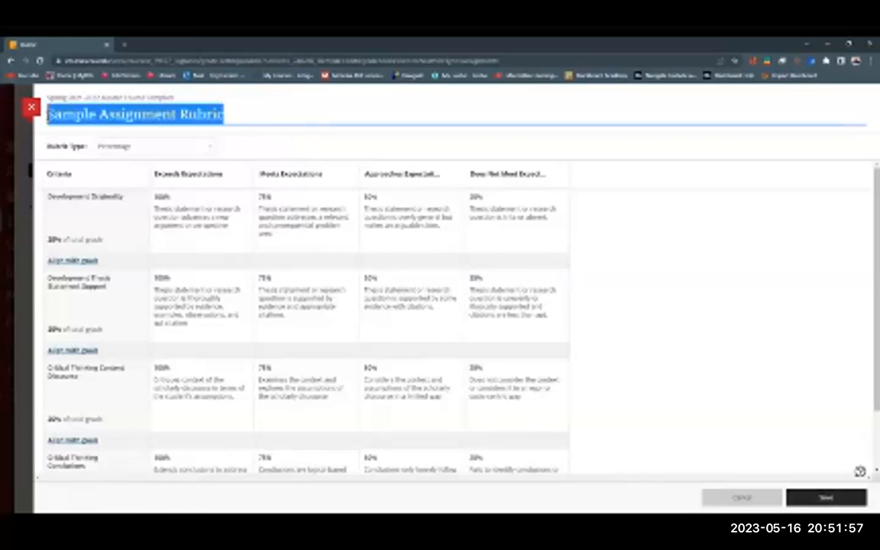
type("testing rubric")
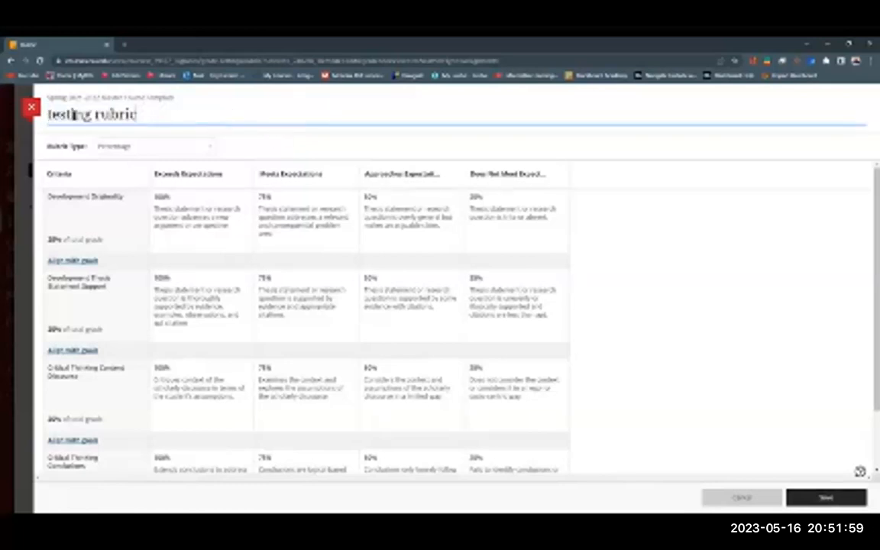
left_click(823, 497)
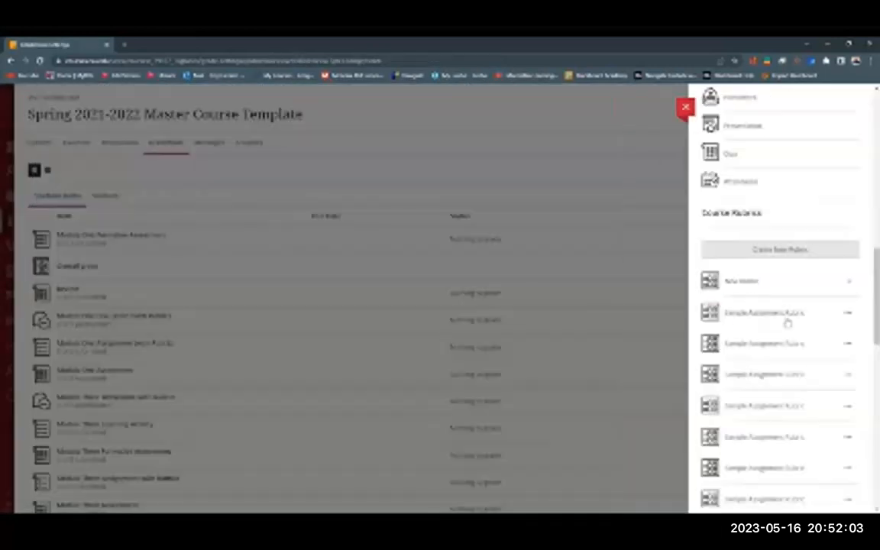
Step: Find the testing rubric in the course rubrics list, view its available actions, and leave the Gradebook Settings
scroll(790, 302, "down", 2)
scroll(788, 313, "down", 6)
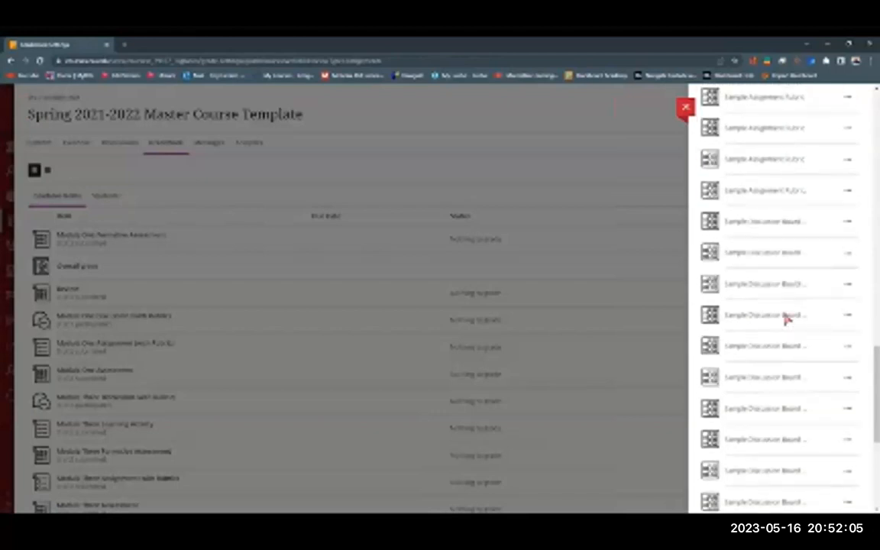
scroll(783, 343, "down", 1)
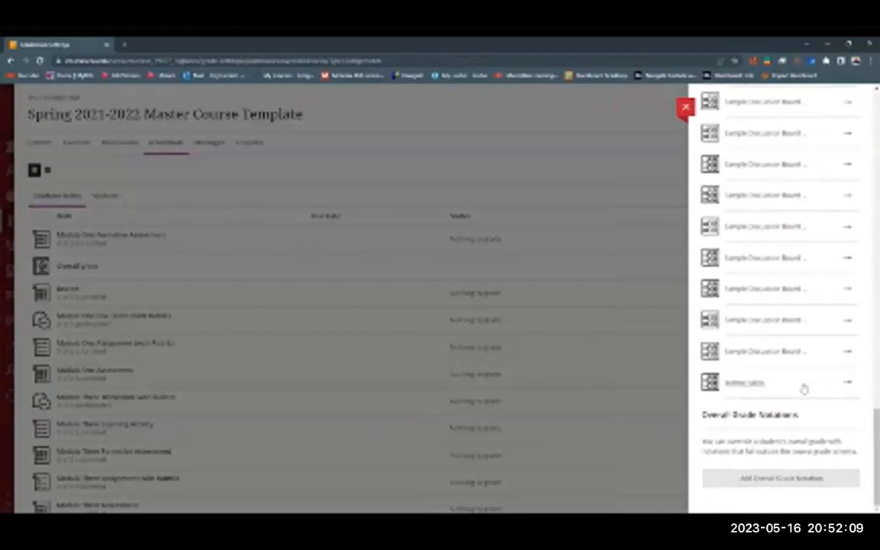
scroll(803, 386, "up", 6)
scroll(804, 385, "down", 6)
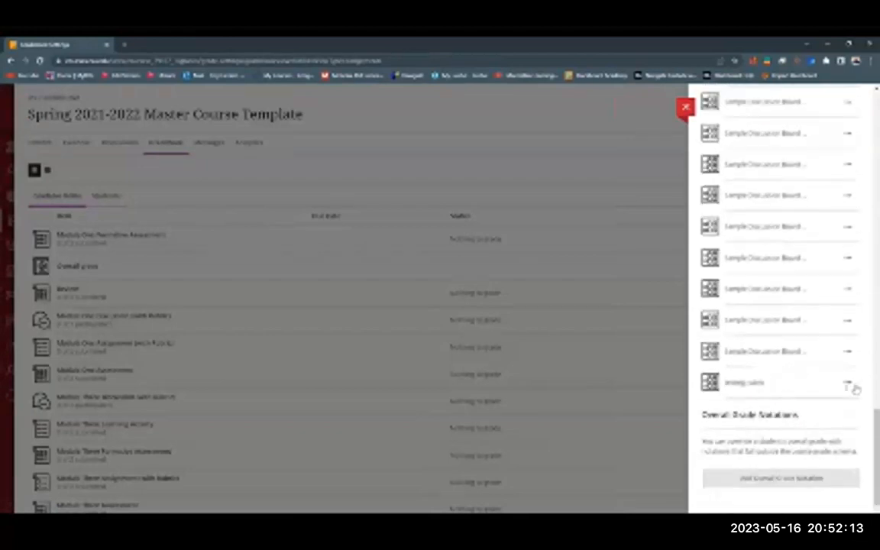
left_click(849, 384)
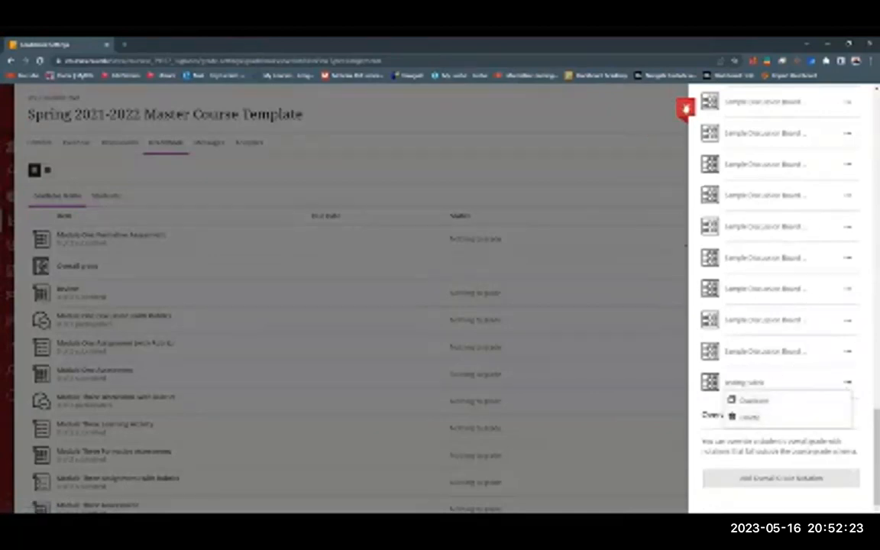
left_click(685, 109)
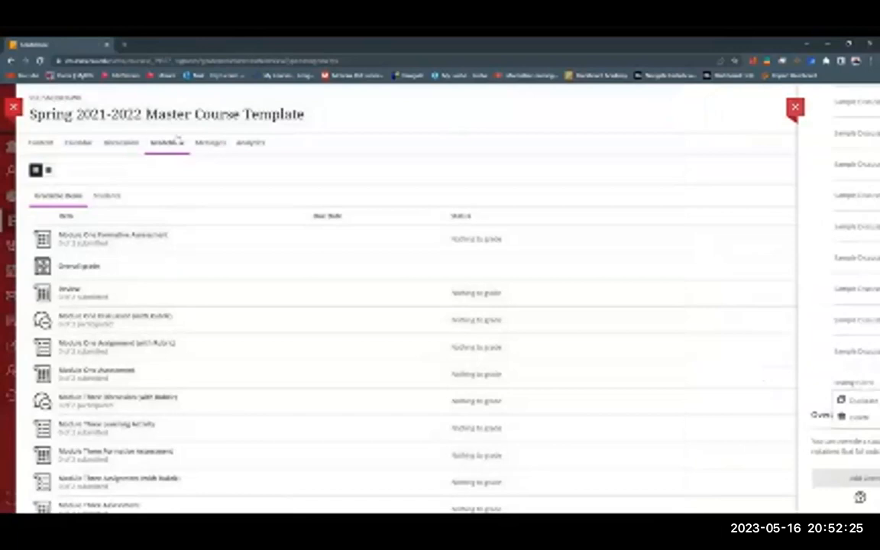
Step: Open Module One Assignment (with Rubric) from the Module One course content
left_click(43, 143)
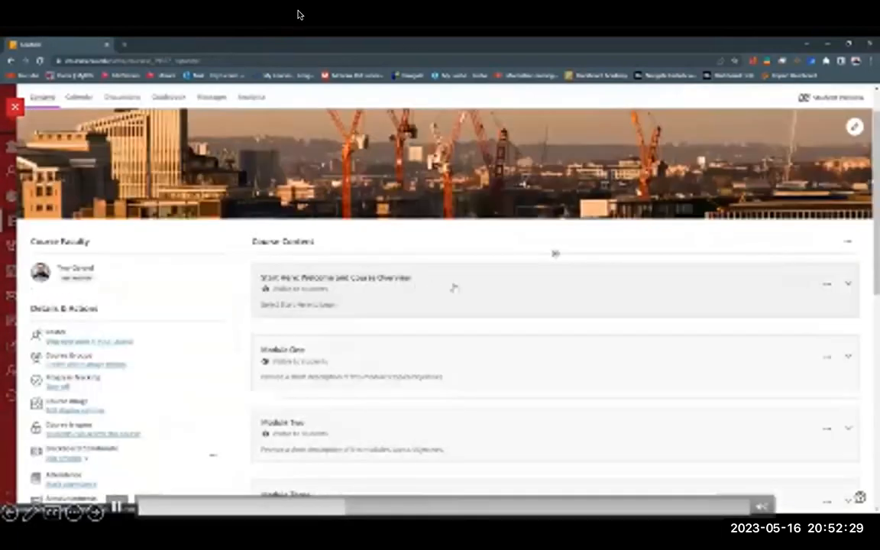
scroll(452, 289, "down", 1)
left_click(481, 304)
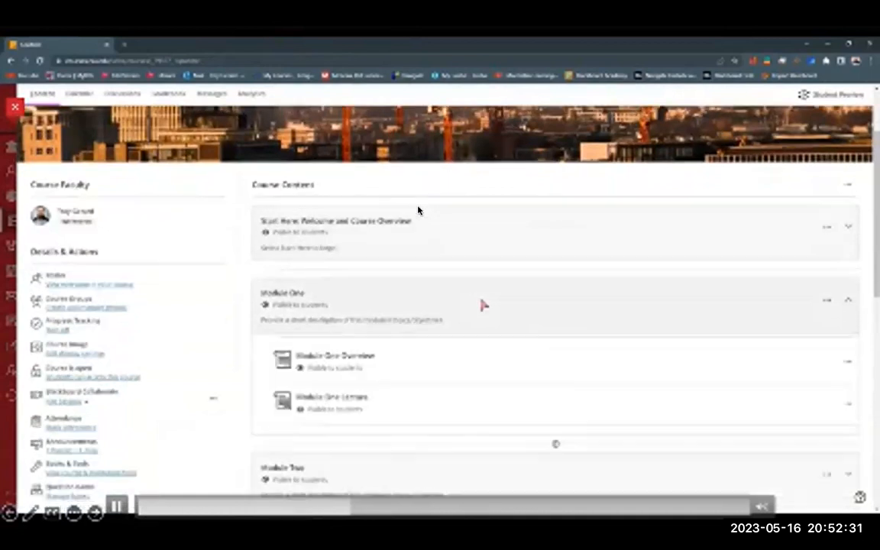
scroll(418, 210, "down", 2)
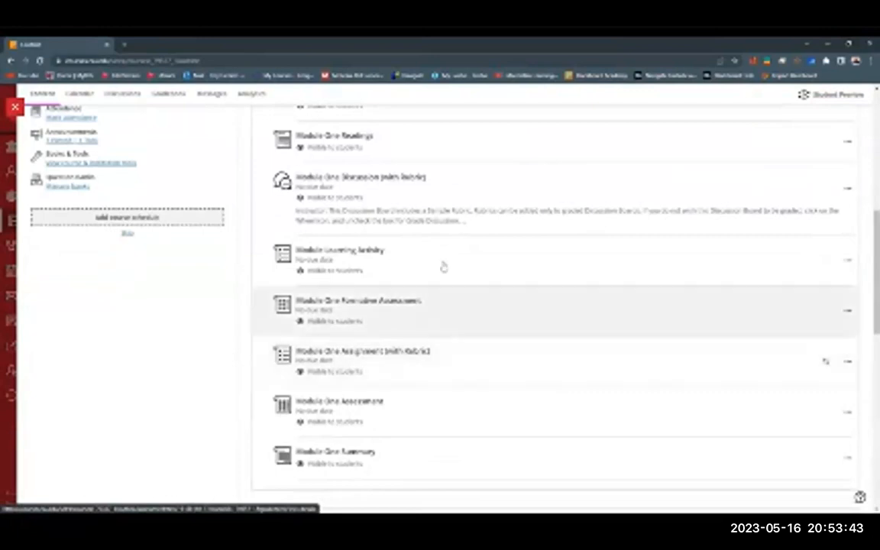
left_click(400, 352)
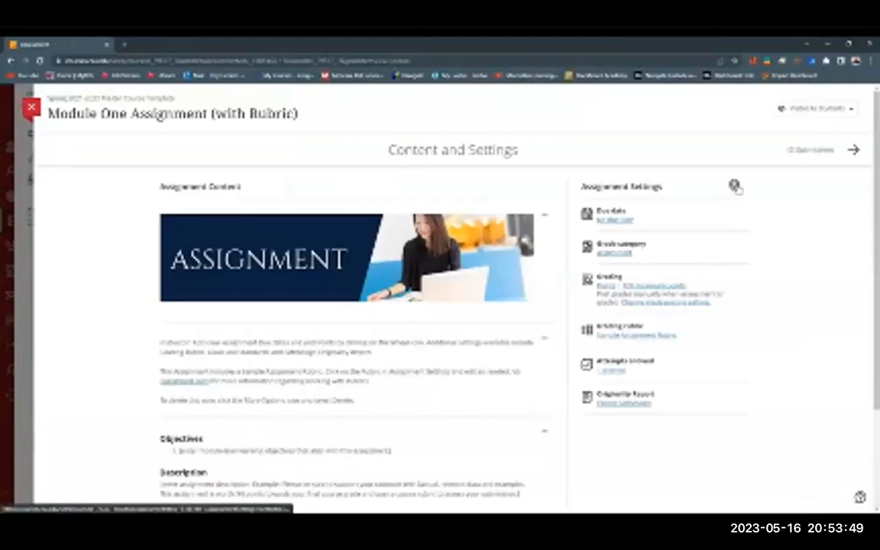
Step: Remove the Sample Assignment Rubric from the assignment's settings
left_click(734, 186)
scroll(804, 305, "down", 10)
scroll(803, 334, "down", 5)
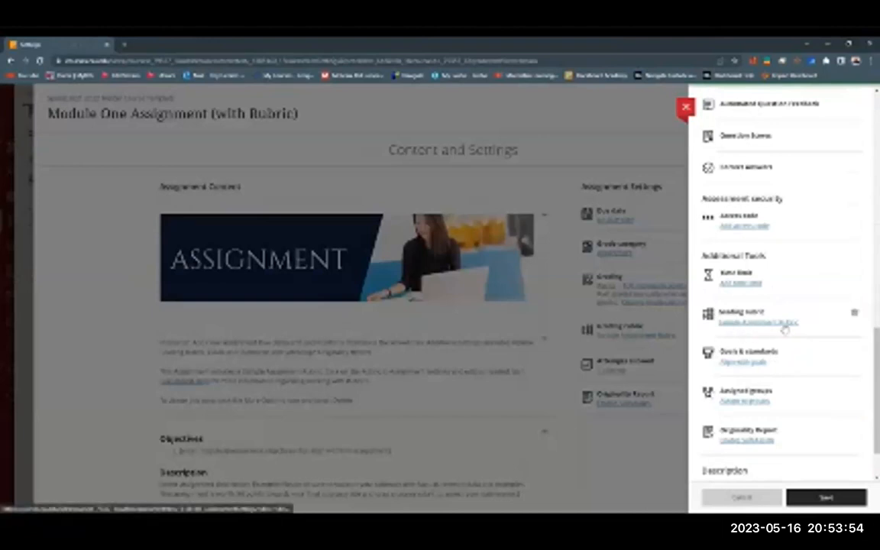
left_click(855, 315)
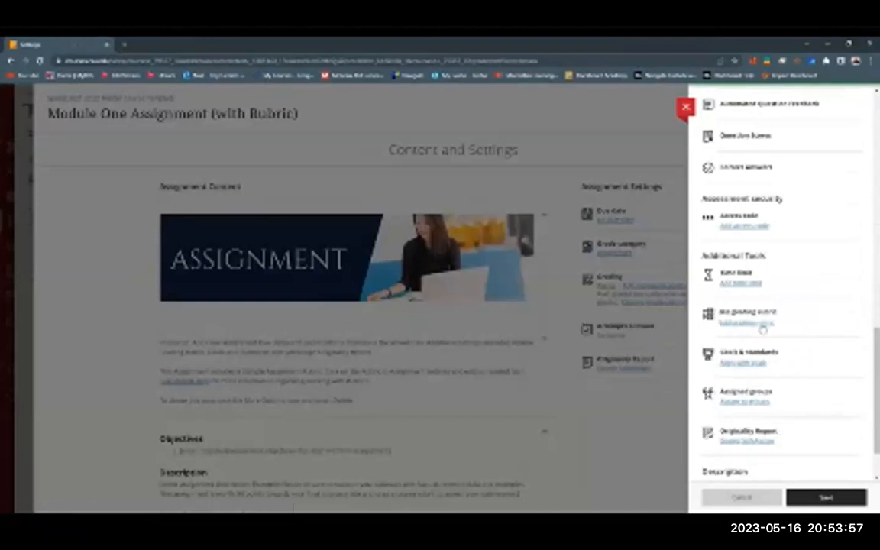
Step: Attach the testing rubric as the assignment's grading rubric, save the settings and close the assignment
left_click(738, 324)
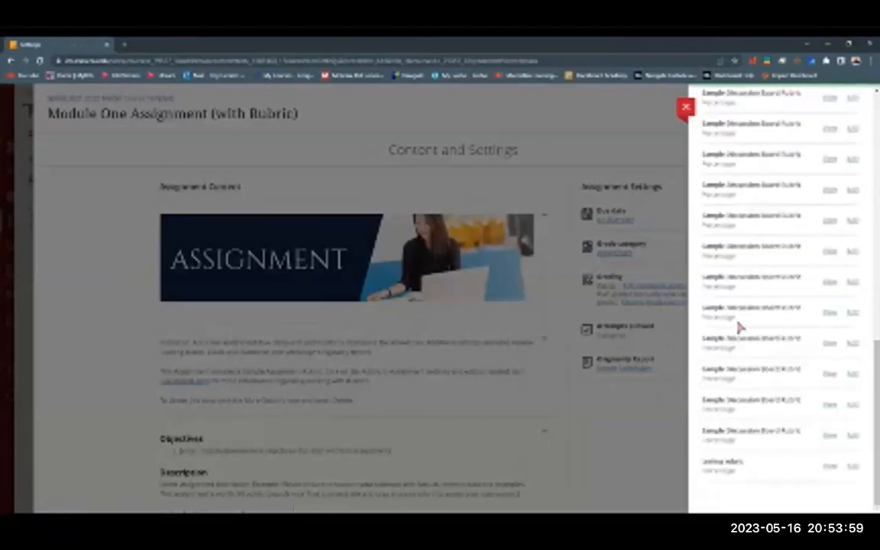
left_click(854, 467)
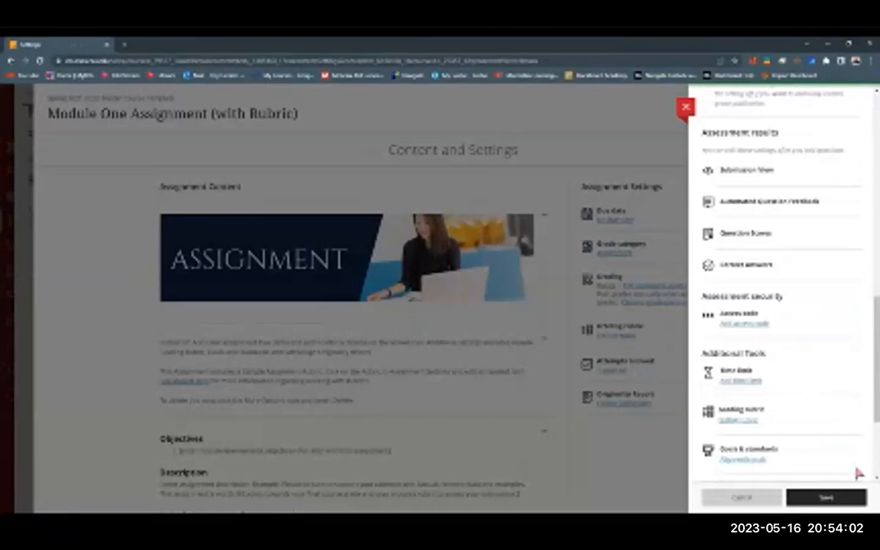
left_click(825, 498)
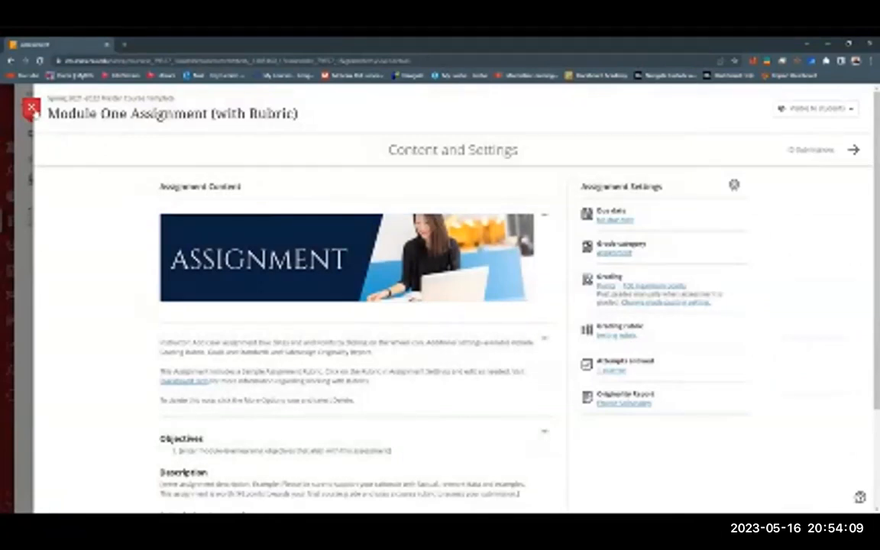
left_click(31, 109)
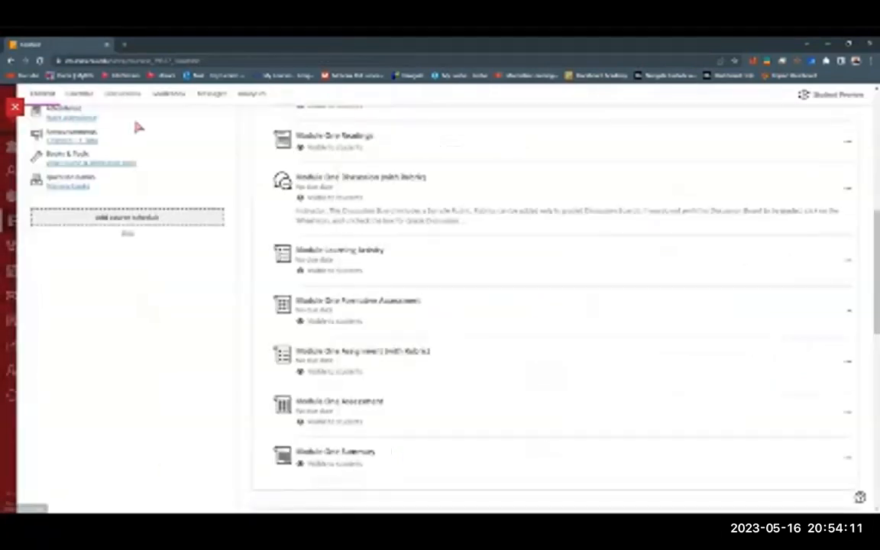
Step: Open the Introduction discussion from the course's discussions
scroll(355, 334, "up", 3)
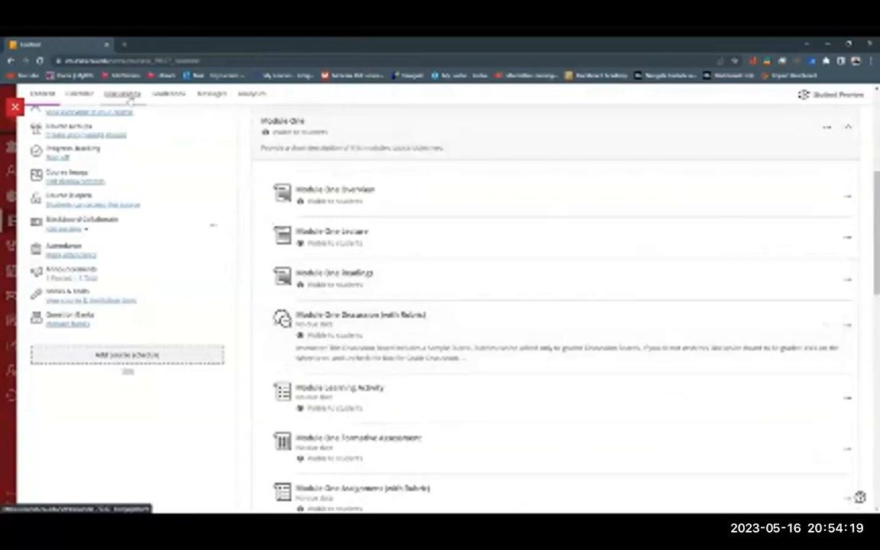
left_click(124, 94)
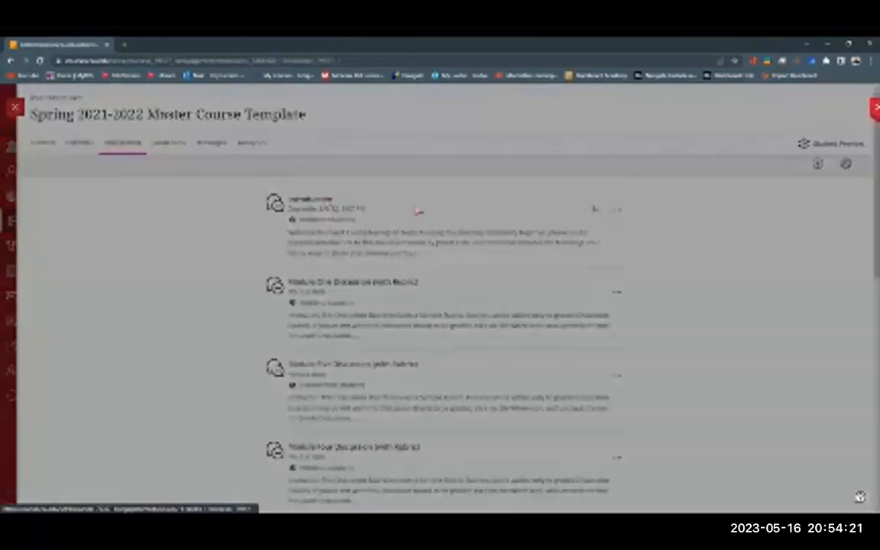
left_click(417, 208)
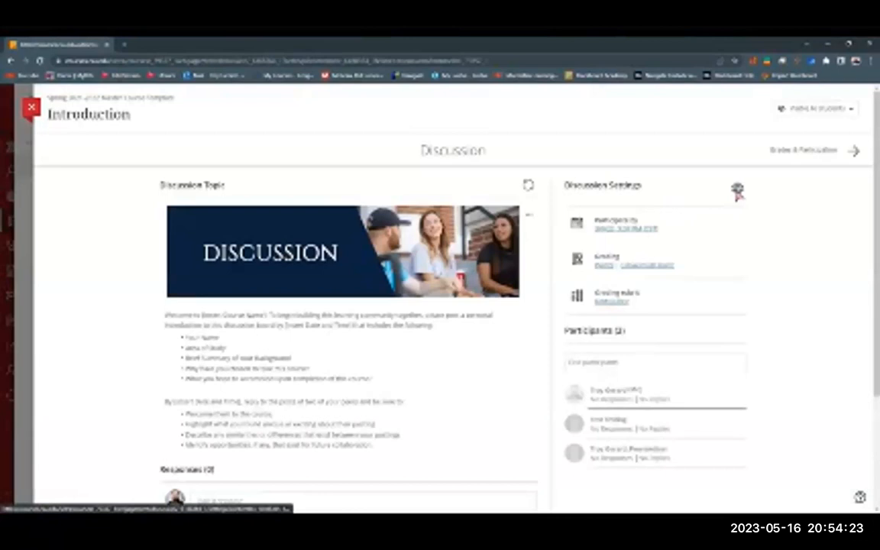
Step: Remove the current grading rubric in the Introduction discussion's settings
left_click(736, 190)
scroll(775, 291, "down", 2)
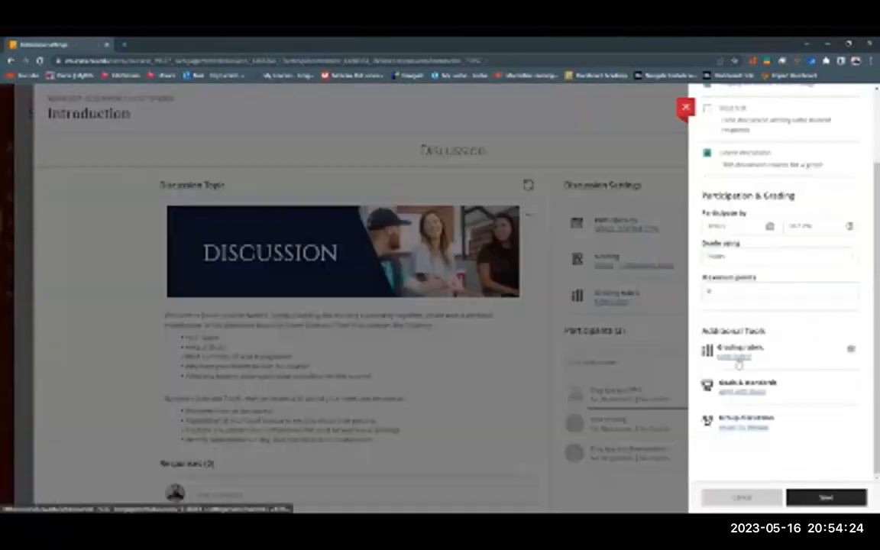
left_click(851, 349)
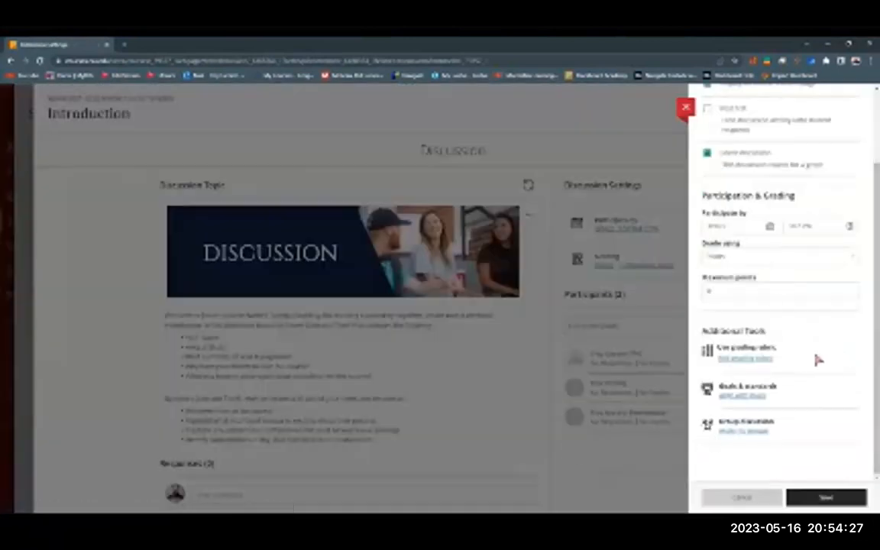
Step: Add the testing rubric as the grading rubric for the Introduction discussion
left_click(740, 357)
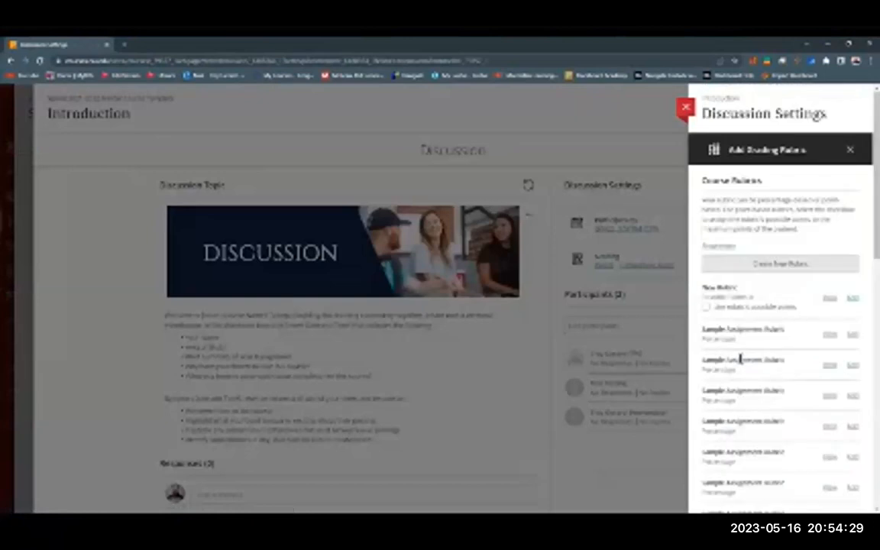
scroll(759, 390, "down", 5)
scroll(758, 405, "down", 3)
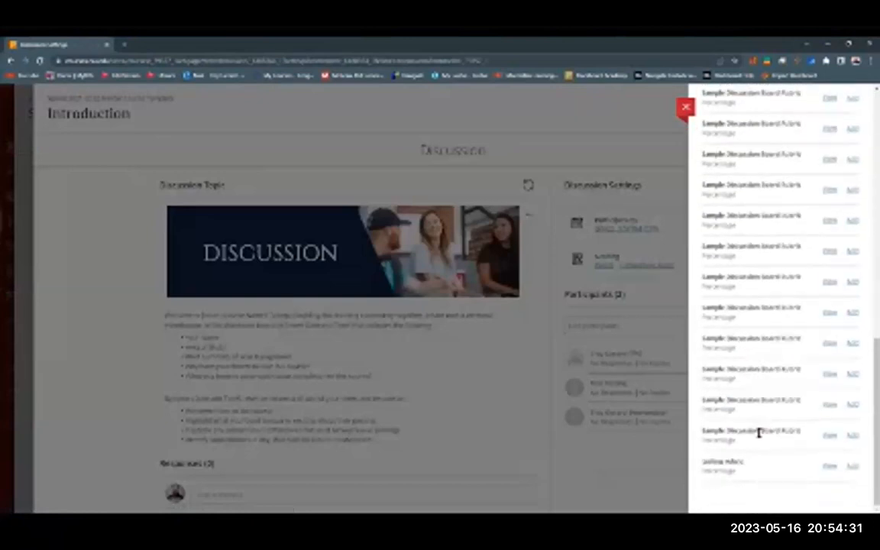
left_click(852, 468)
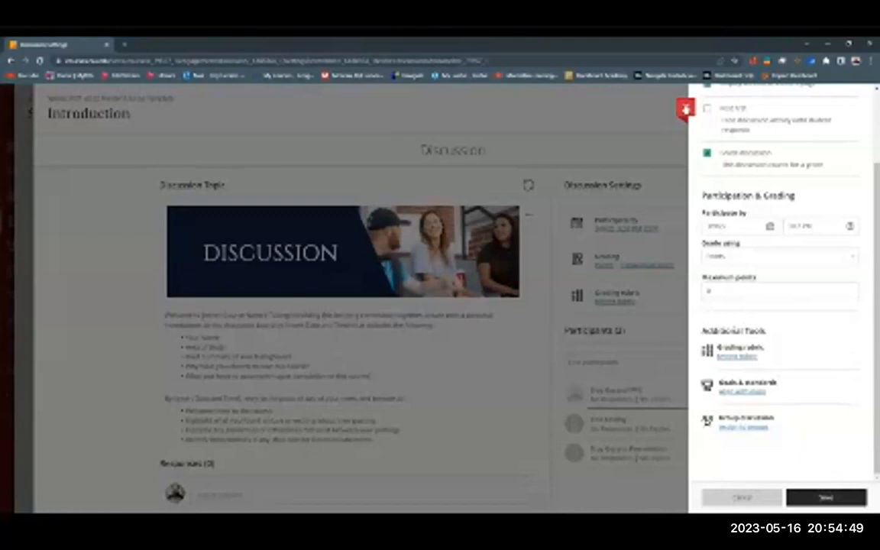
Step: Close the settings of the Introduction discussion
left_click(685, 109)
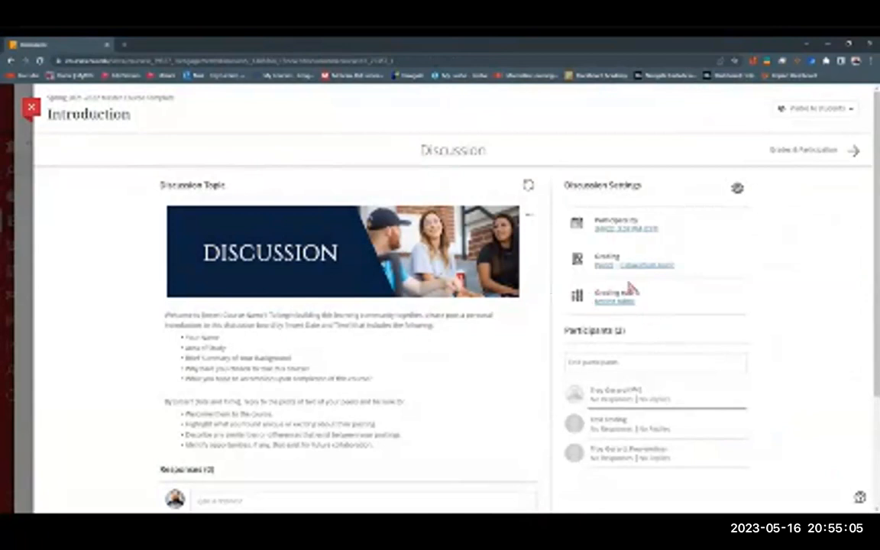
mouse_move(92, 295)
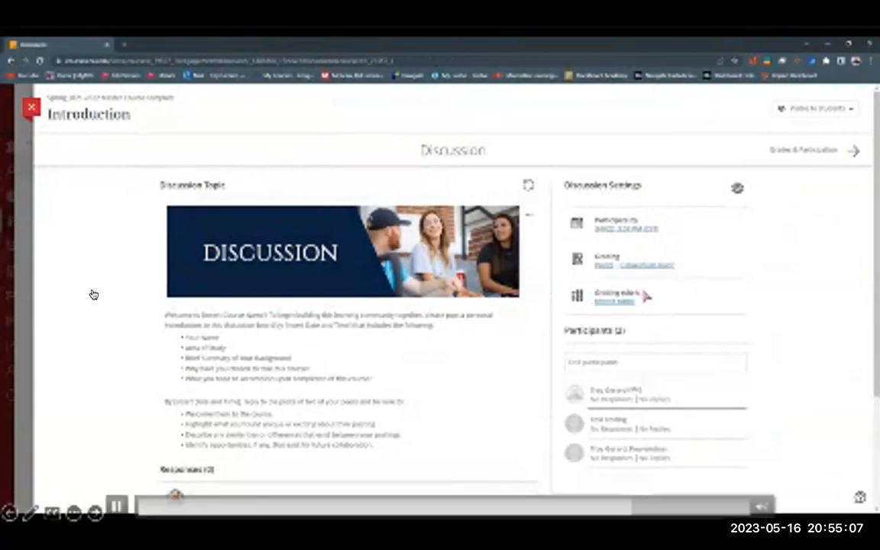
left_click(112, 507)
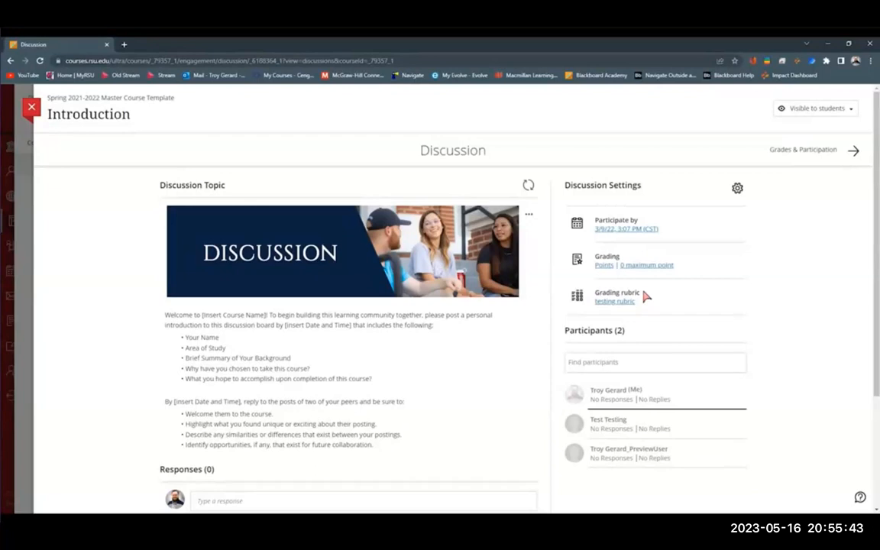
mouse_move(130, 512)
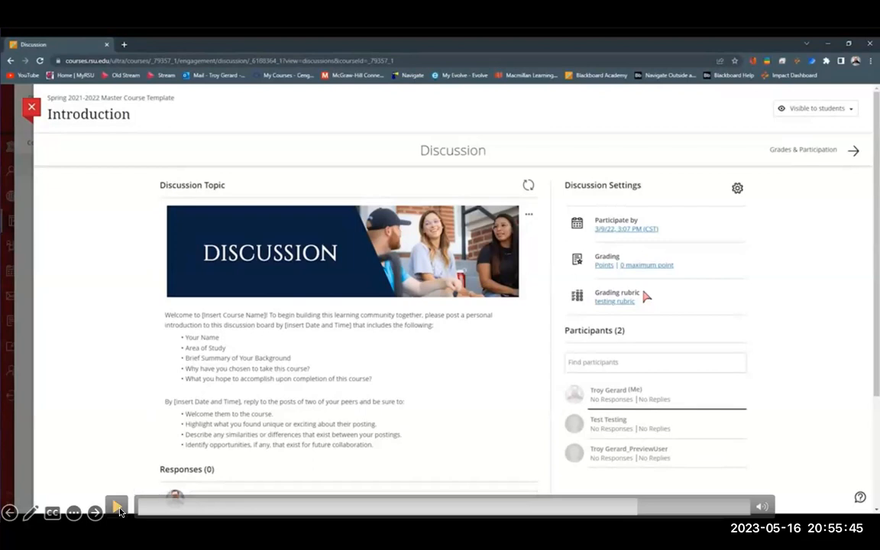
left_click(118, 507)
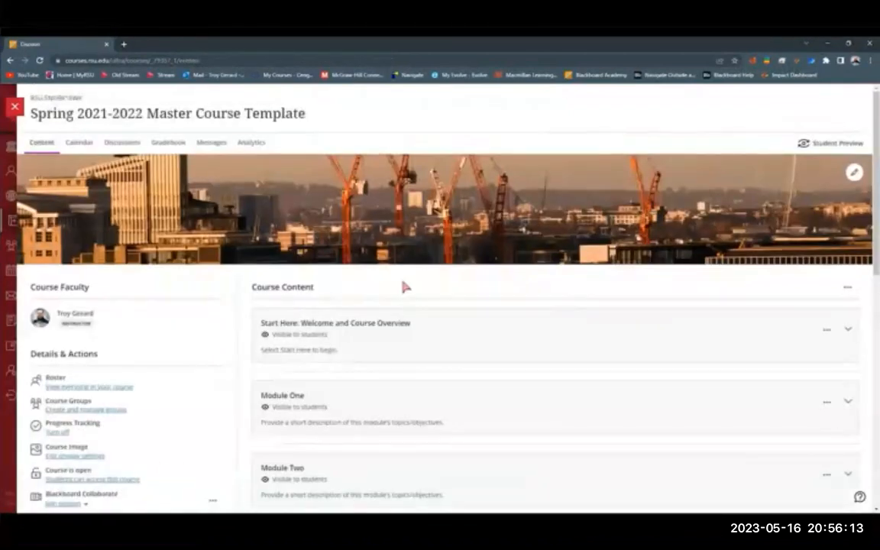
Step: Open the New Rubric from the course rubrics in the master course template's gradebook settings
left_click(168, 143)
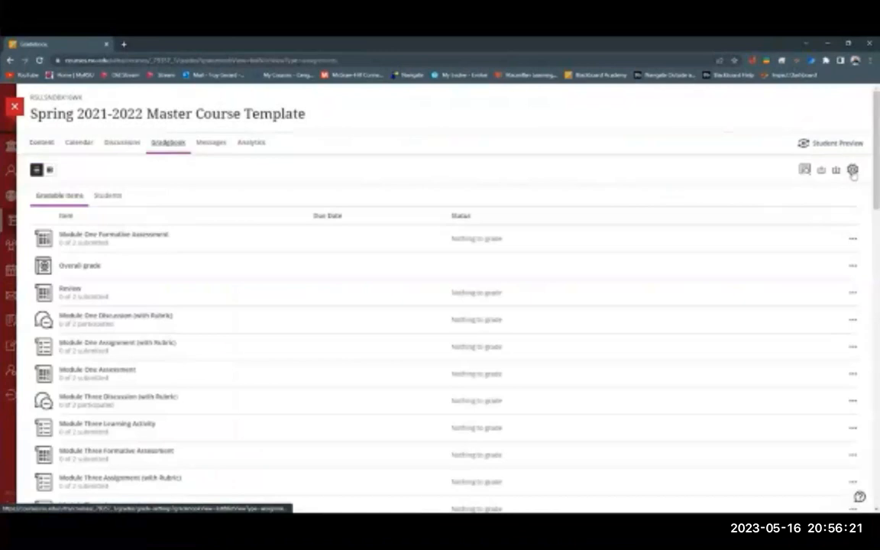
left_click(852, 171)
scroll(769, 361, "down", 10)
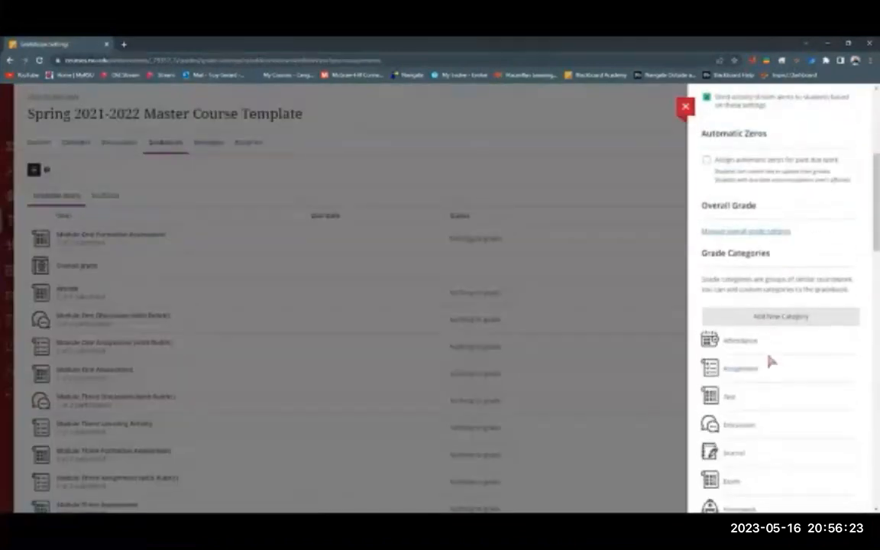
scroll(769, 361, "down", 5)
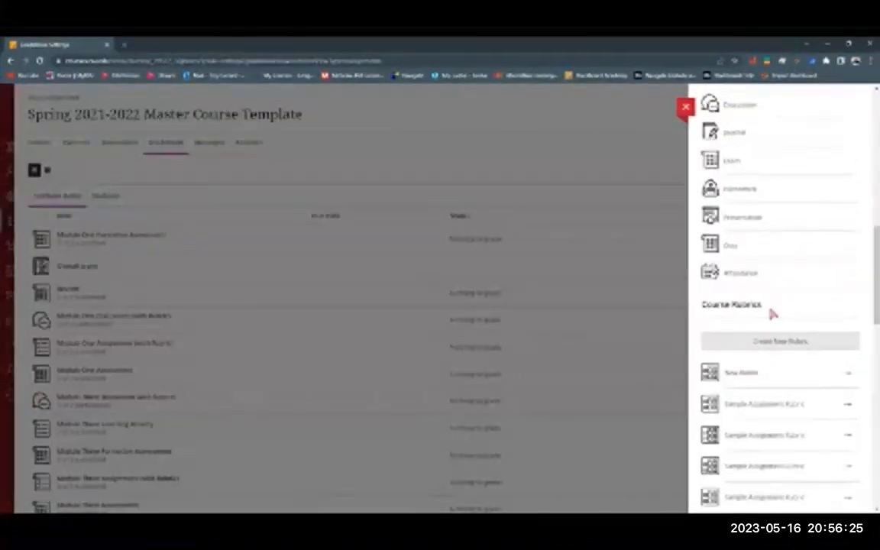
left_click(745, 373)
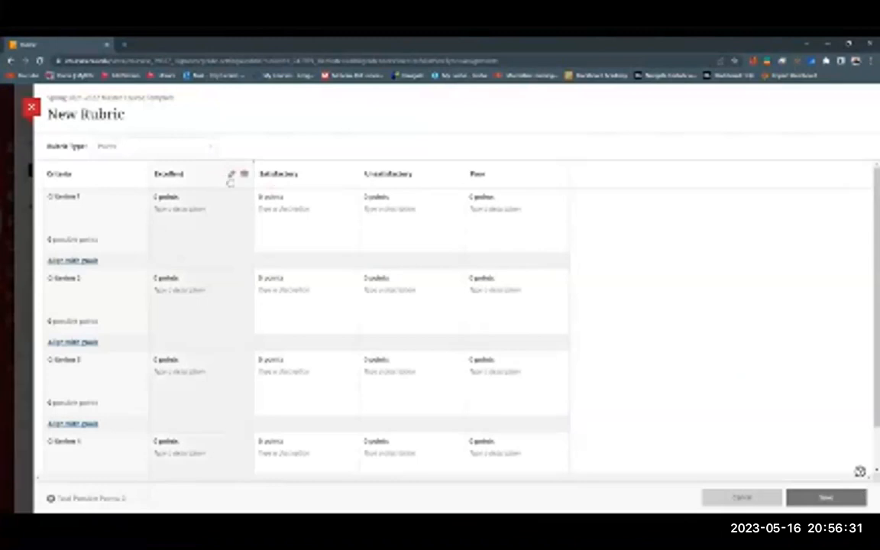
Step: Examine the New Rubric's criteria grid, rubric type options and editable title, and return to the course rubrics list without changing anything
scroll(226, 222, "down", 1)
scroll(489, 368, "up", 1)
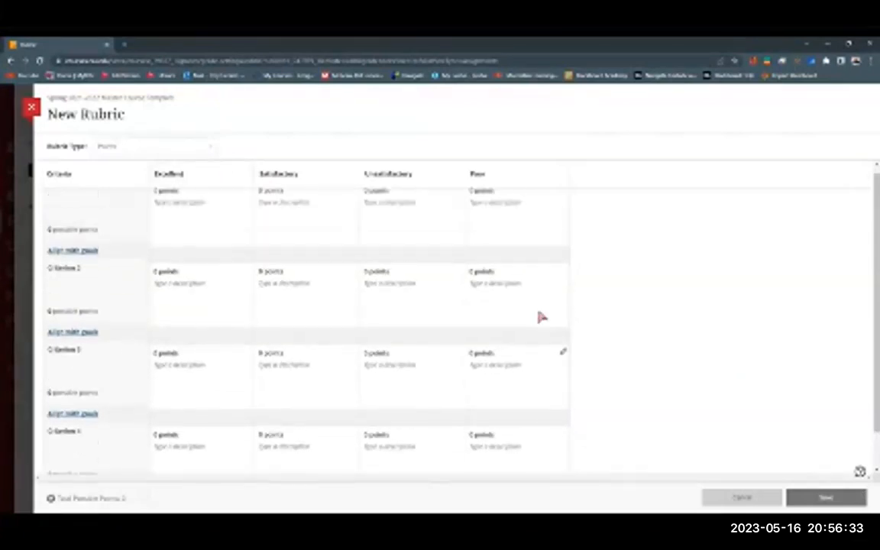
left_click(214, 149)
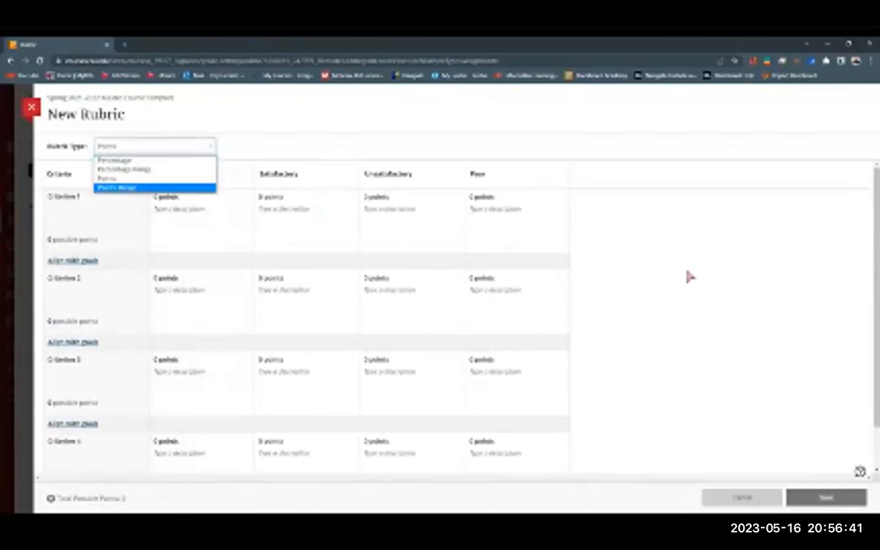
left_click(242, 174)
left_click(134, 115)
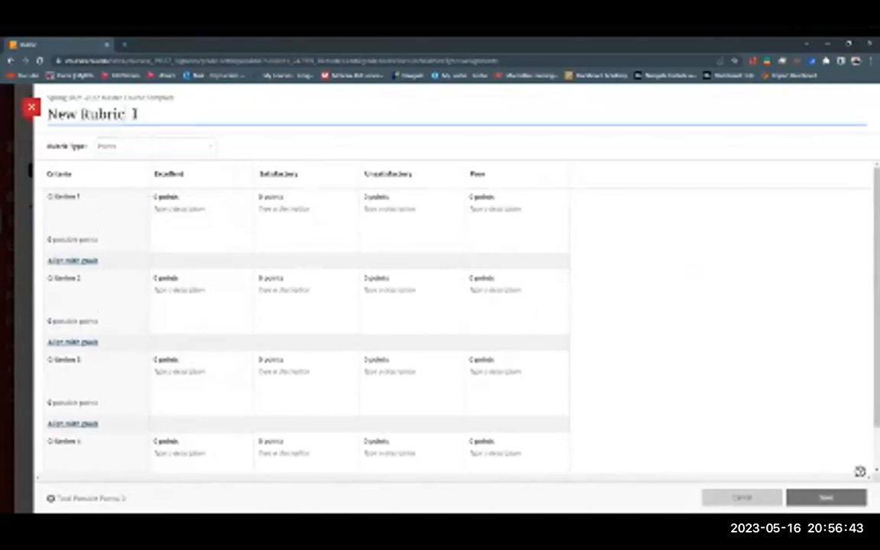
left_click(31, 108)
scroll(818, 369, "down", 1)
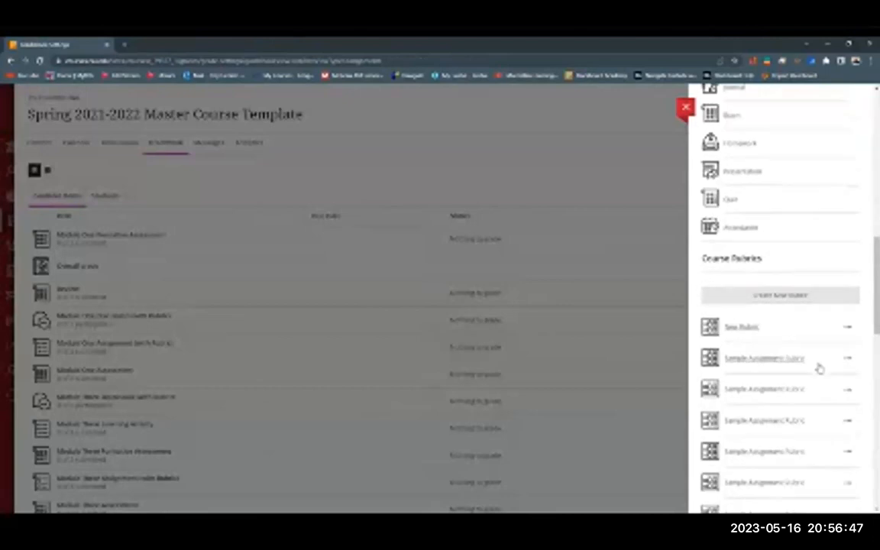